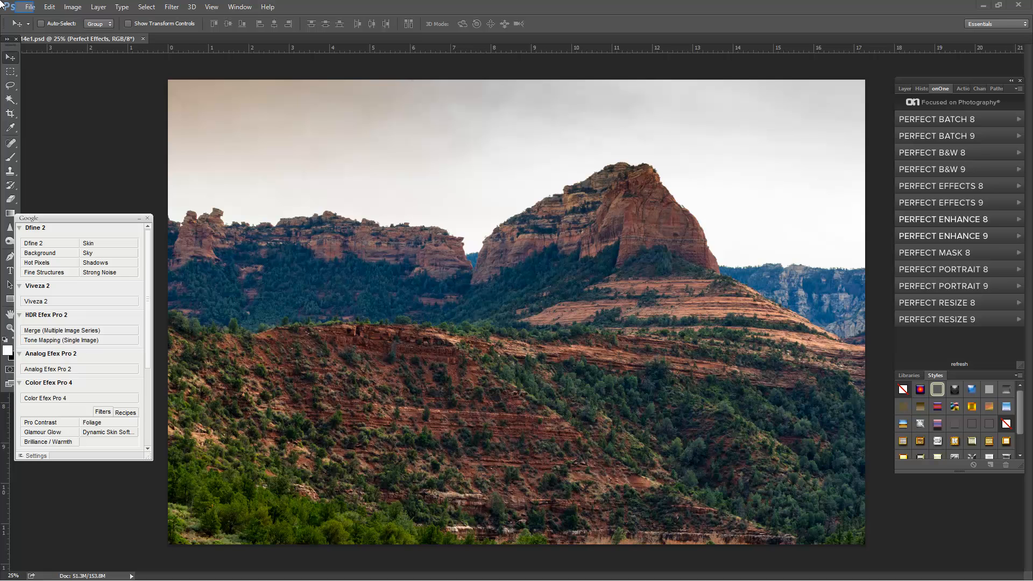
Browse in Bridge to the 2015-03-14 folder and open ColleenE-5.CR2 in Camera Raw
click(26, 7)
click(64, 37)
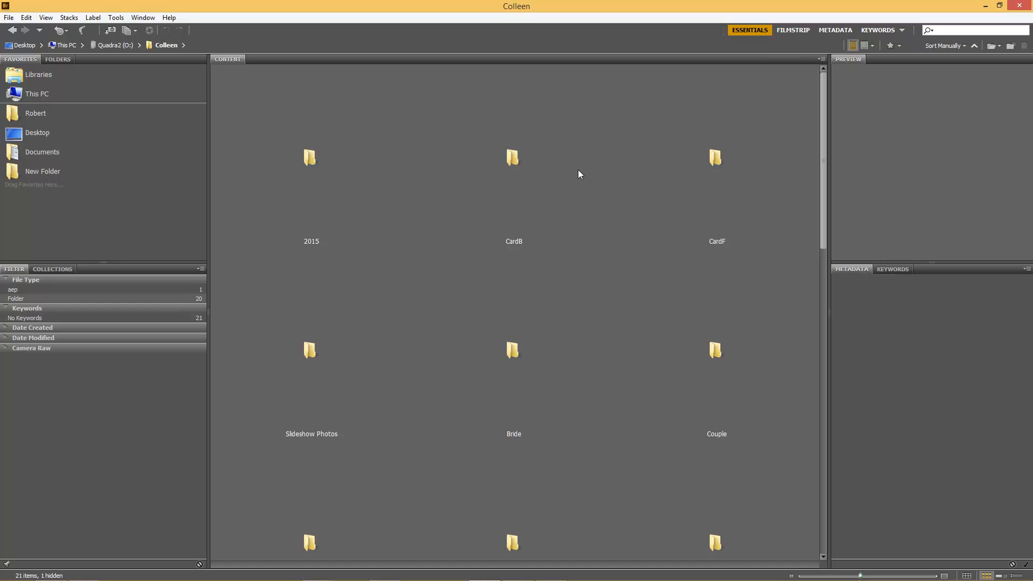
scroll(531, 355, down, 5)
click(349, 430)
double_click(348, 428)
double_click(326, 183)
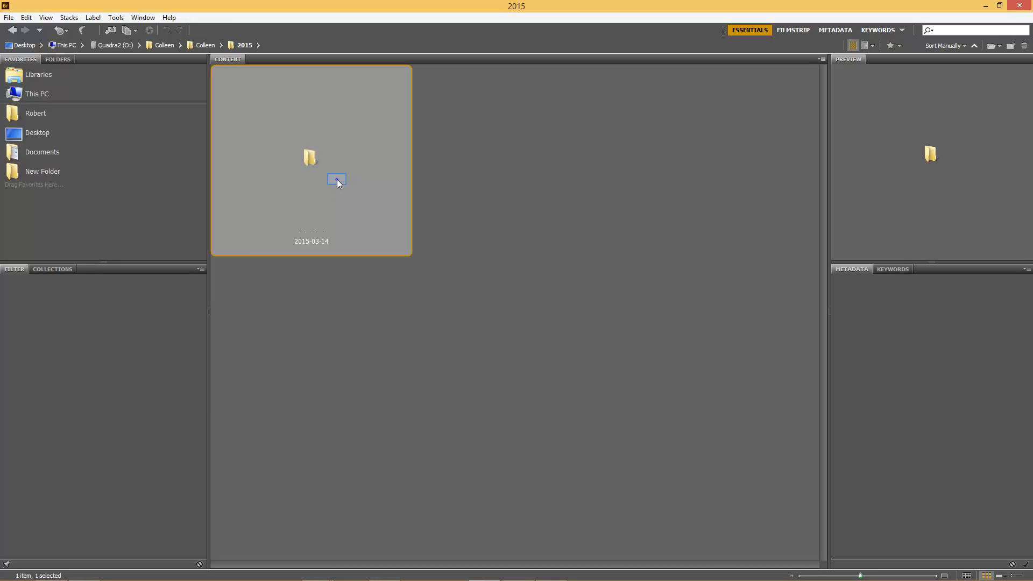
double_click(337, 181)
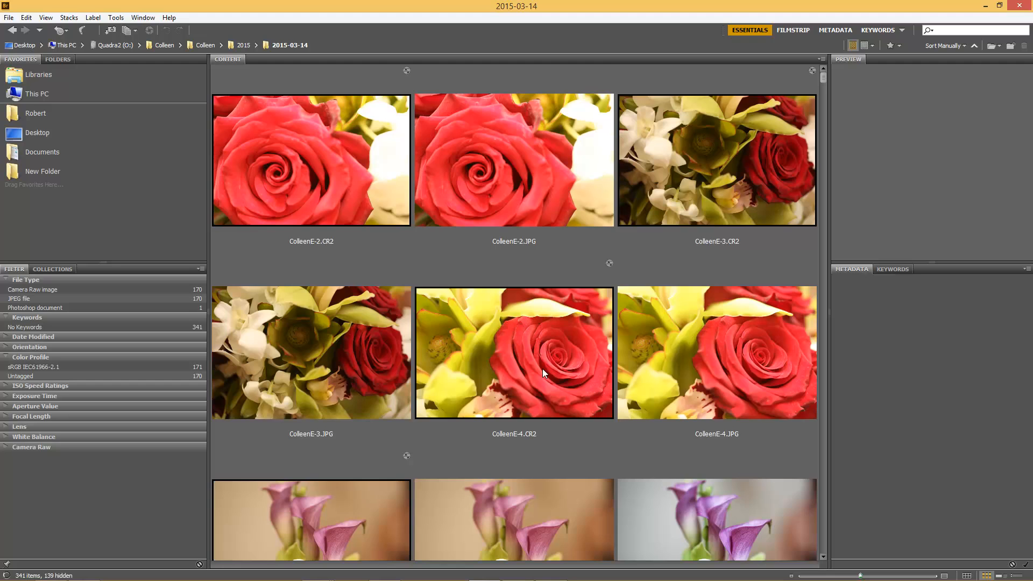
scroll(542, 370, down, 1)
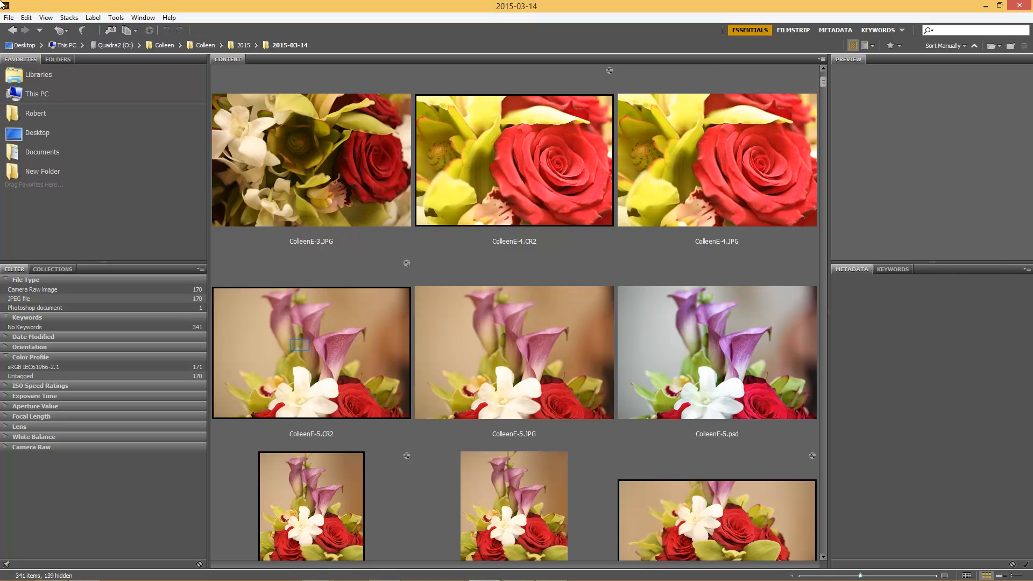
double_click(299, 344)
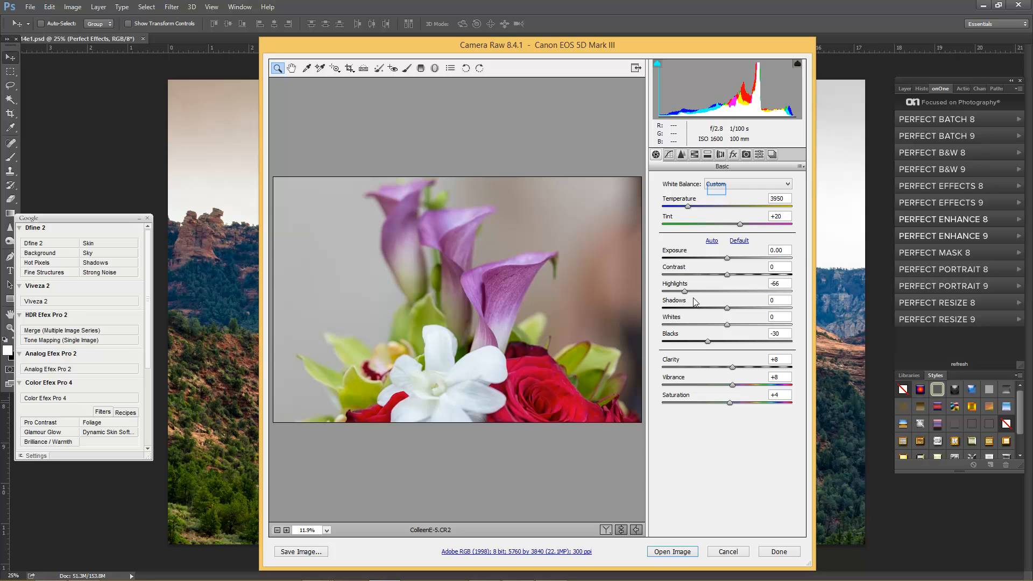
Reset the raw photo's white balance to As Shot
click(717, 185)
click(721, 193)
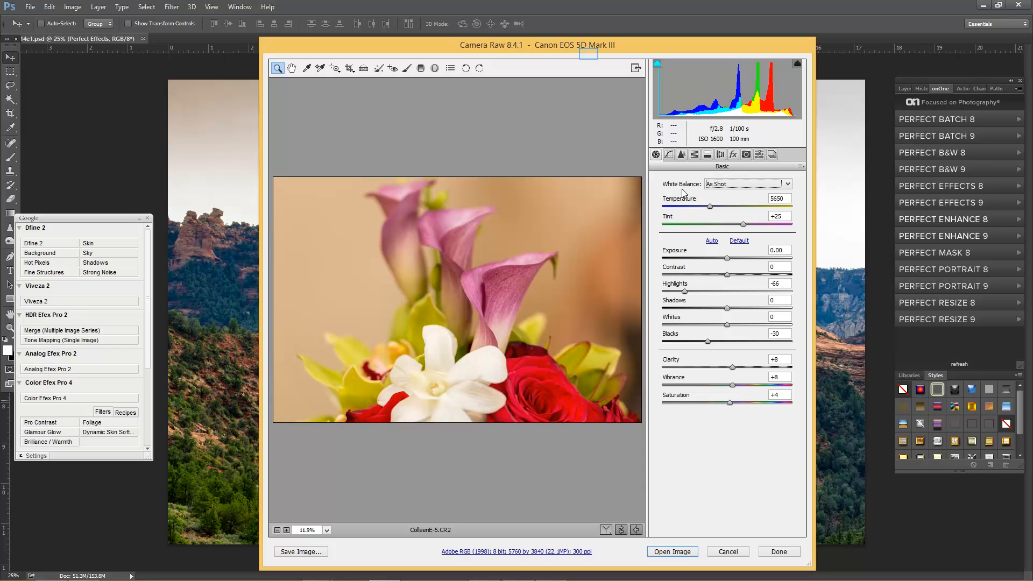
drag(587, 37, 588, 55)
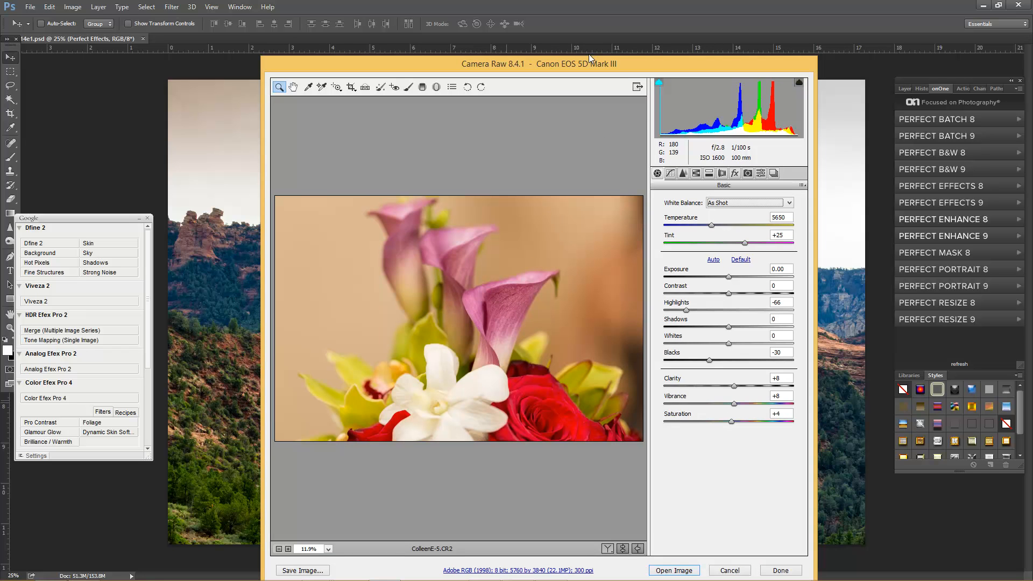
Neutralize the raw photo's color cast with the White Balance Tool, sampling the white flower and then the plain background beside the lilies
key(i)
click(309, 86)
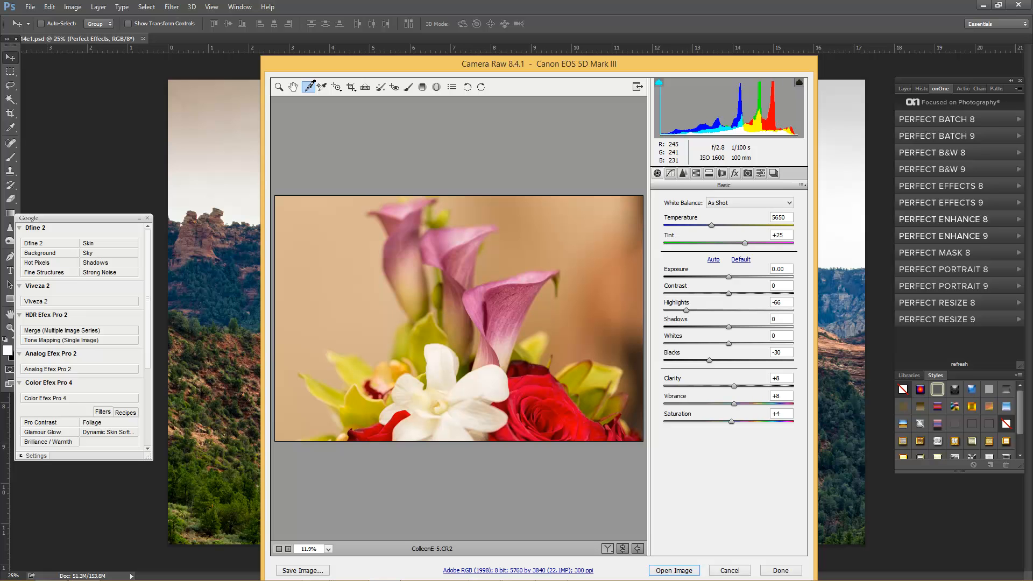
drag(430, 362, 448, 374)
click(439, 368)
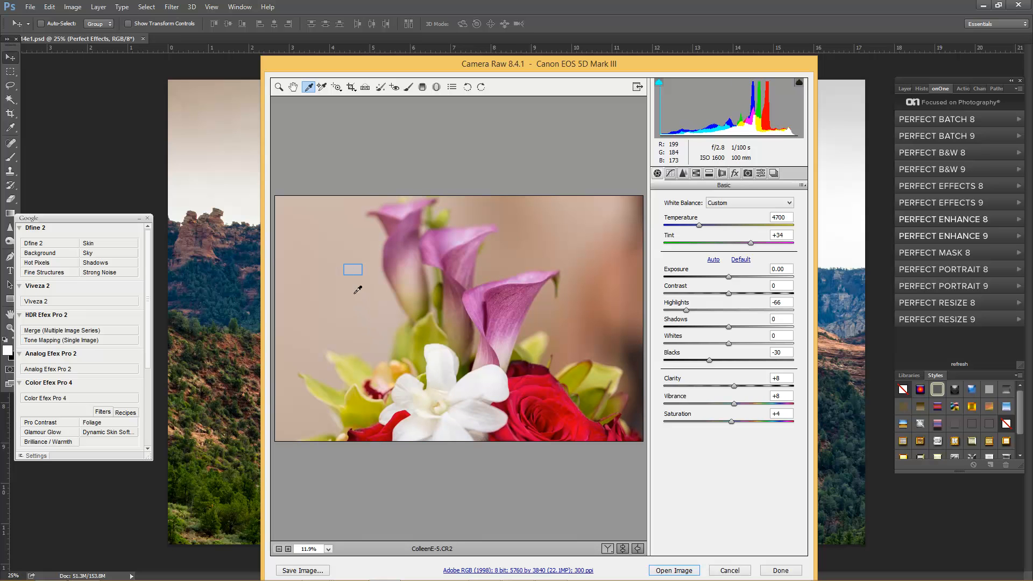
click(353, 269)
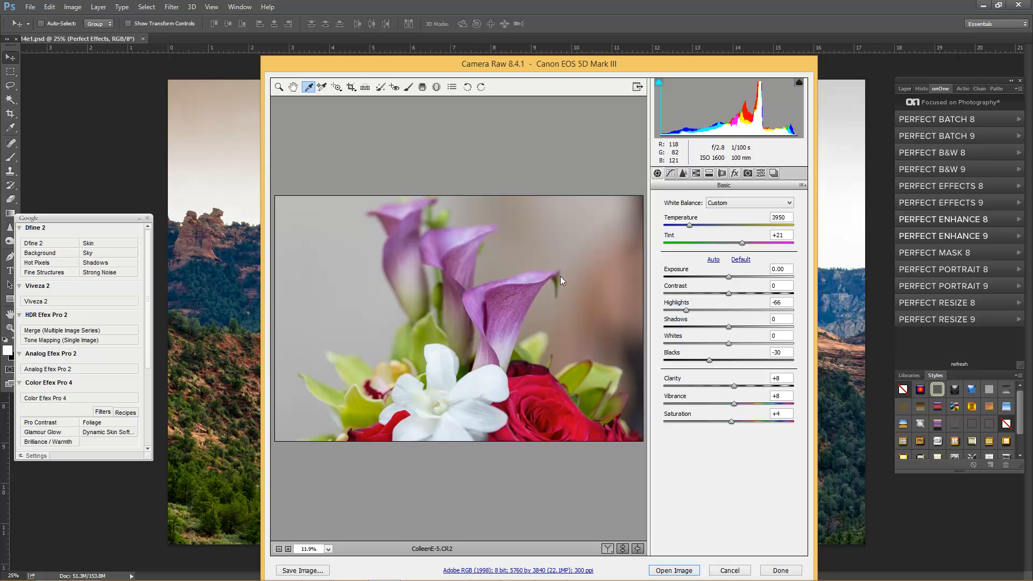
Set Highlights to -83 and open the raw photo as a Photoshop document
click(675, 310)
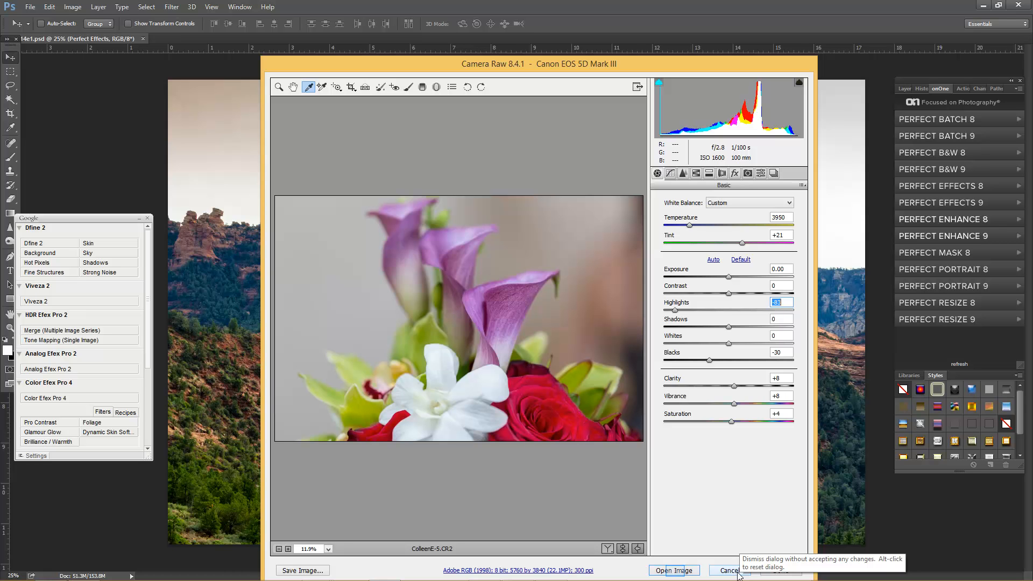
click(675, 571)
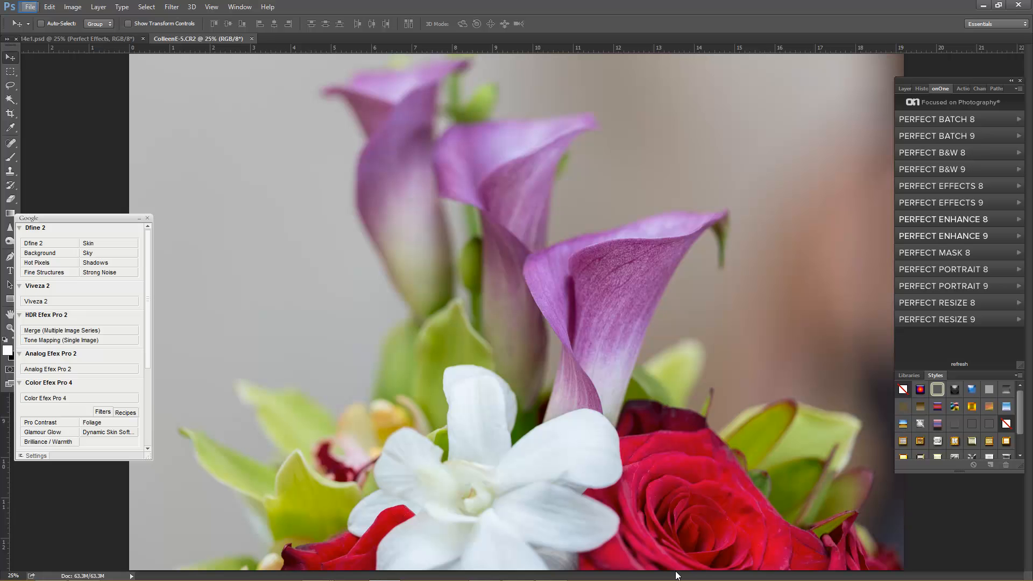
Browse in Bridge and open the JPEG version of the flower photo, ColleenE-5.JPG, in Photoshop
click(30, 8)
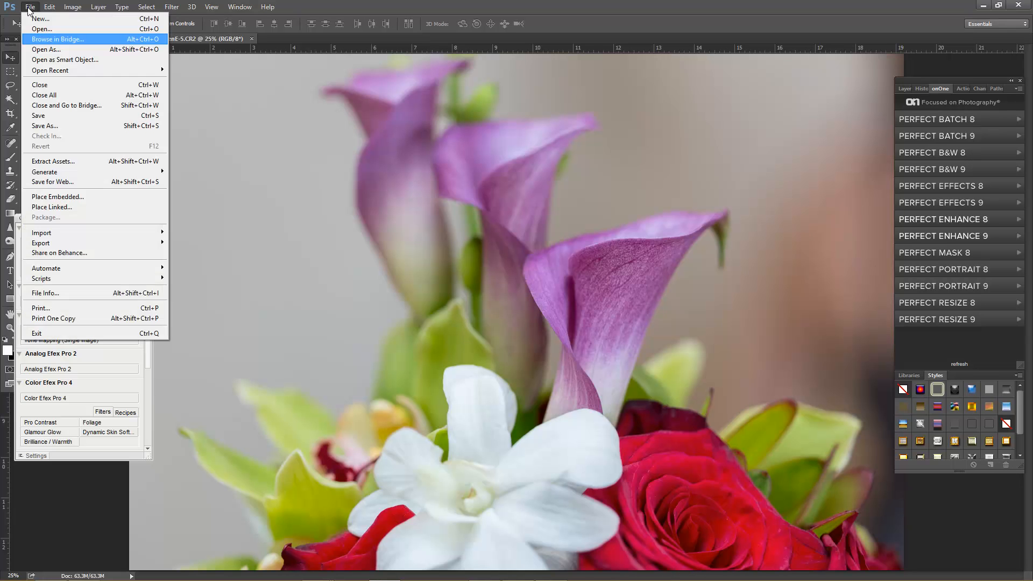
click(57, 39)
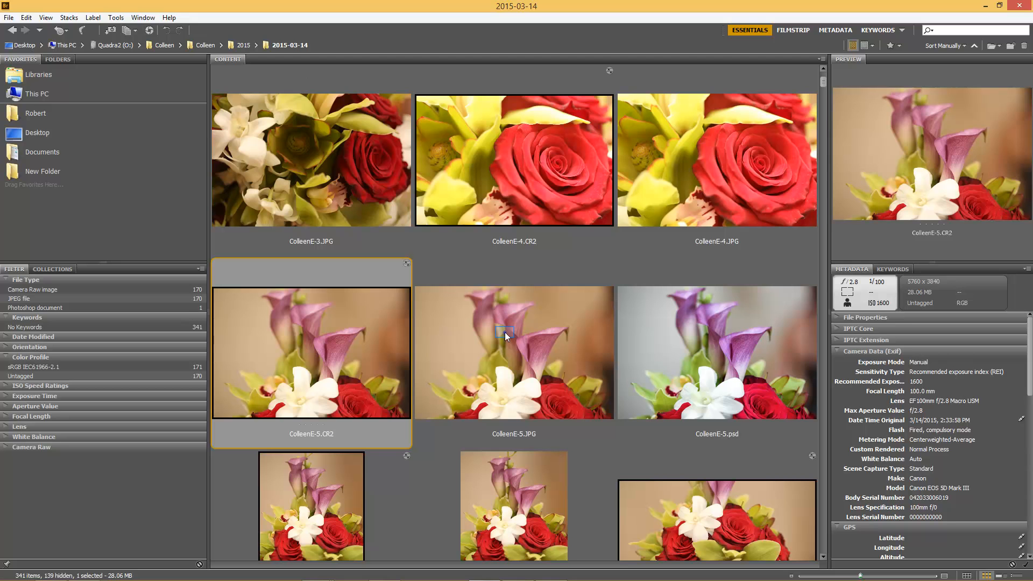
double_click(505, 332)
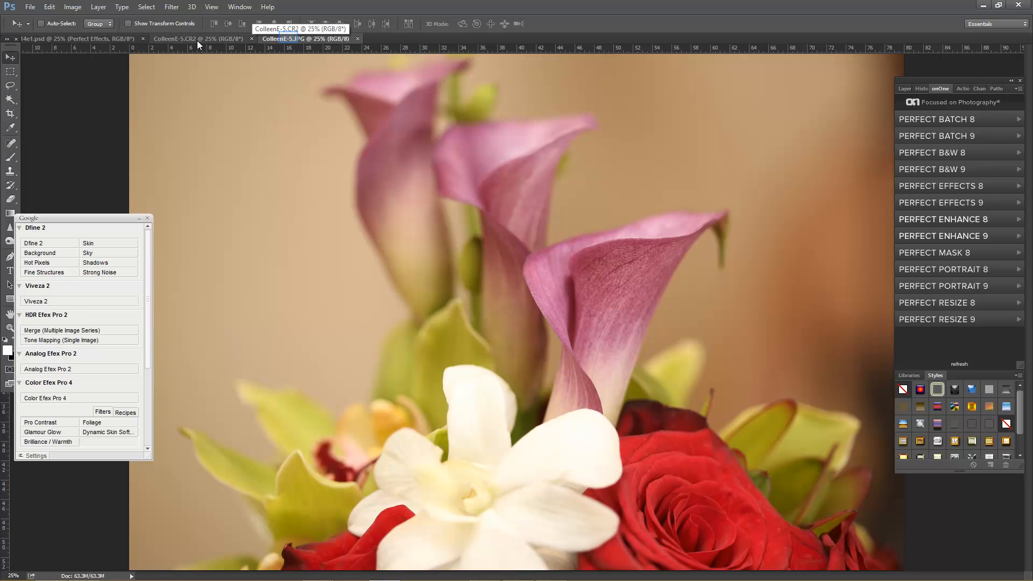
Compare the colors of the corrected CR2 document with the unedited JPG, ending on the JPG
click(289, 41)
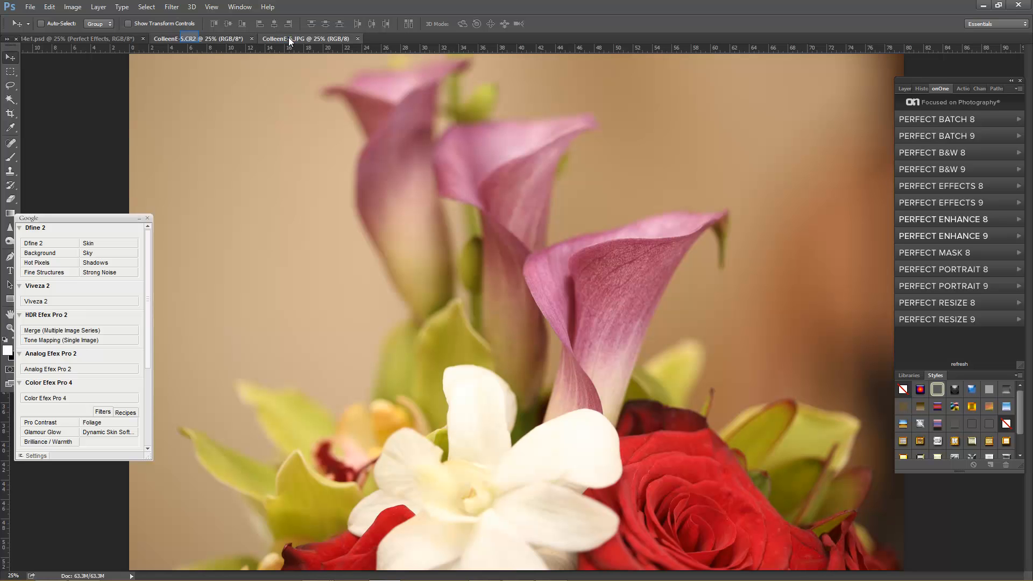
click(191, 40)
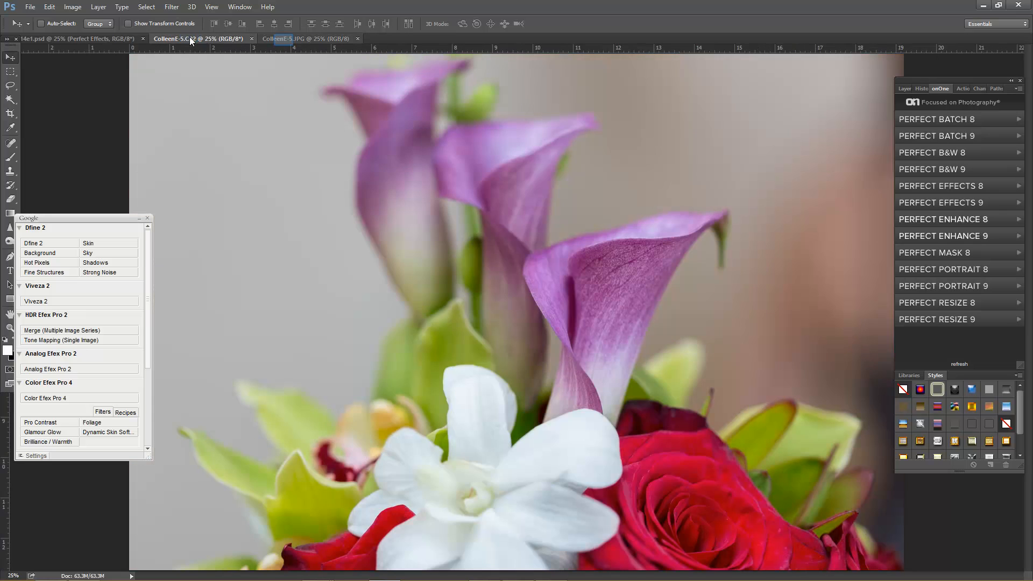
click(284, 41)
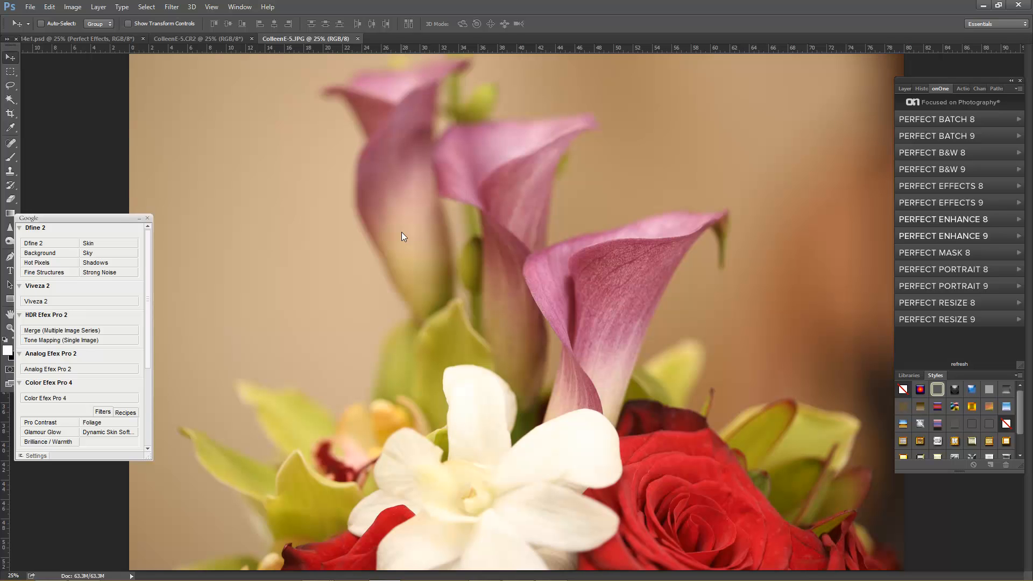
Apply the Camera Raw Filter to the JPG and neutralize its white balance by sampling the background beside the lilies
key(ctrl+shift+a)
click(172, 7)
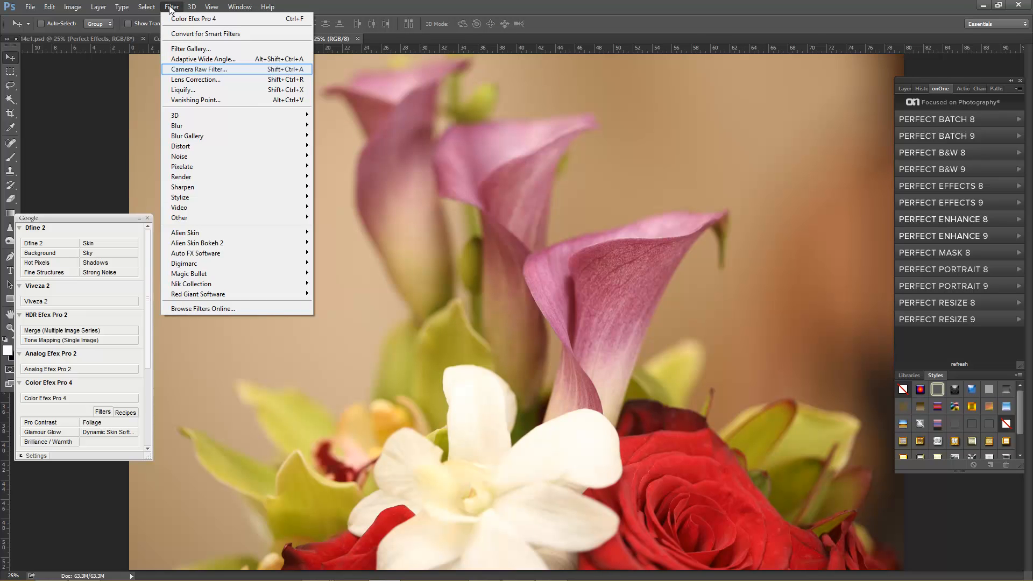
click(193, 70)
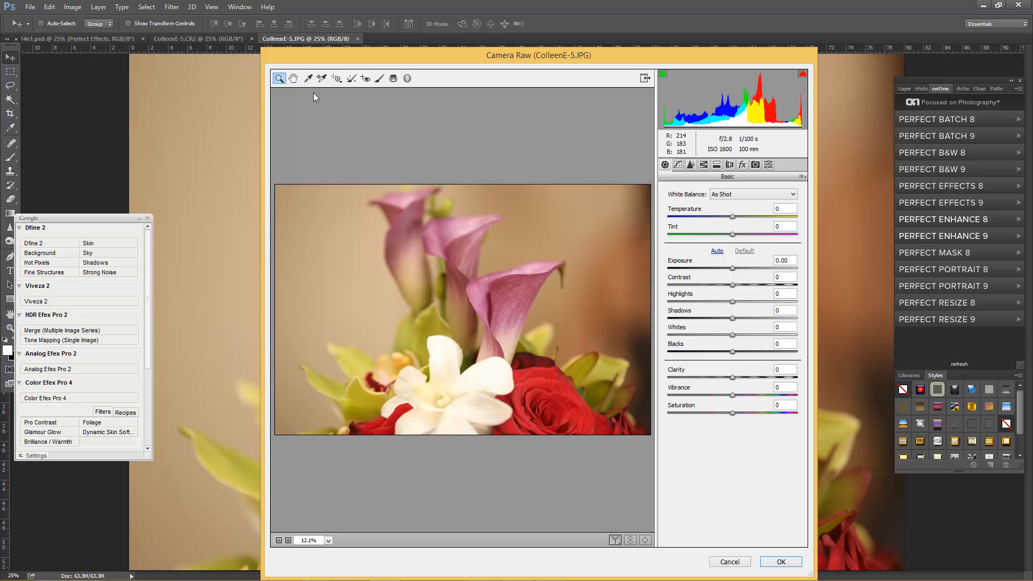
click(308, 78)
click(347, 232)
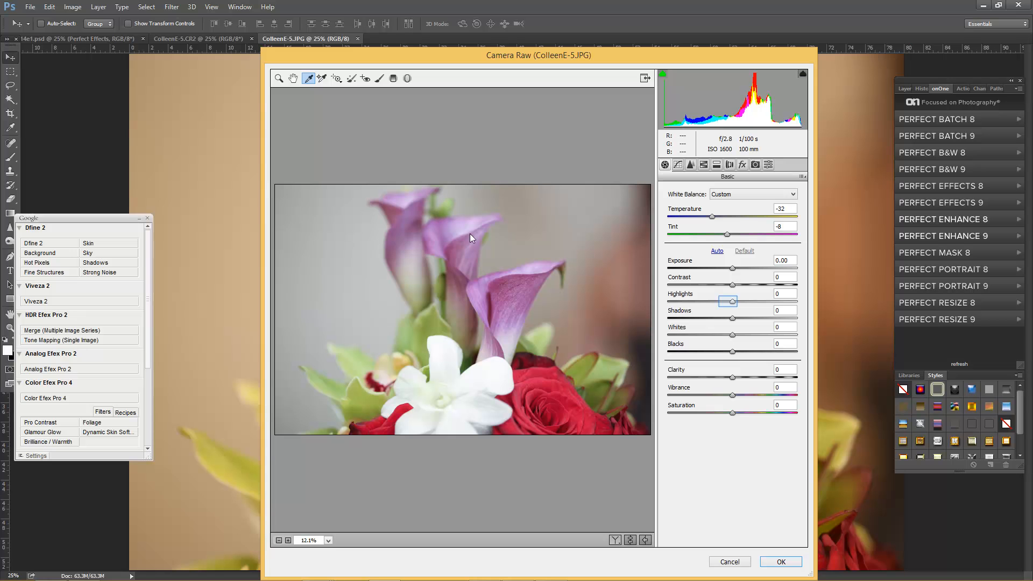
Set Highlights to -100, Clarity to +24, Vibrance to +23 and Saturation to +15, and apply the filter
drag(730, 302, 667, 303)
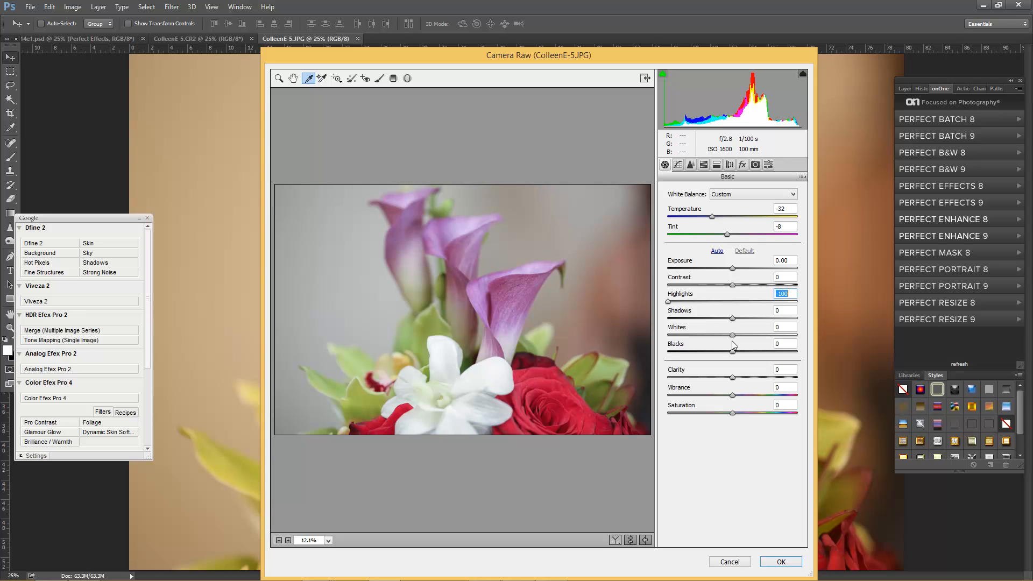
drag(735, 378, 740, 414)
click(734, 398)
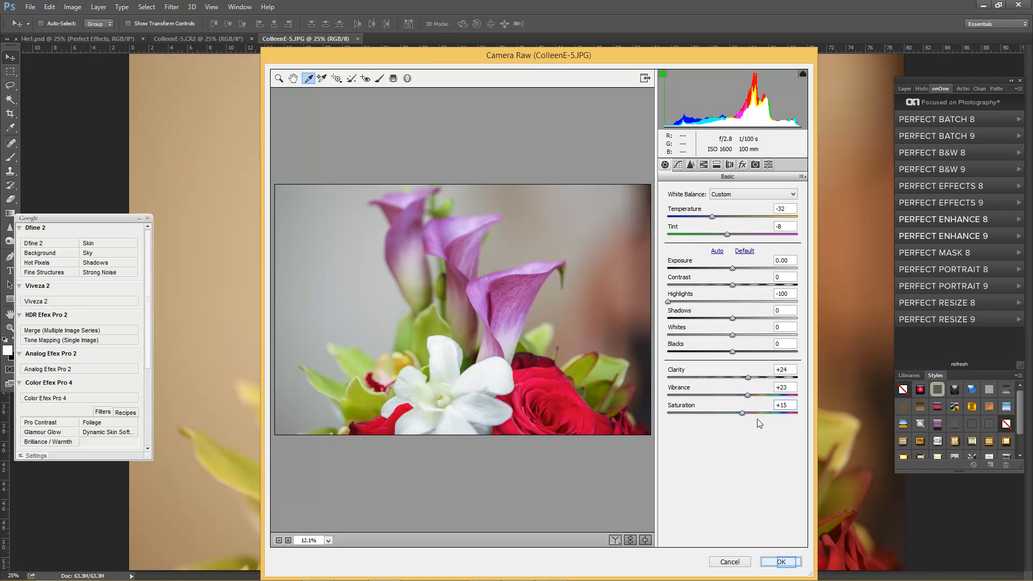
click(786, 563)
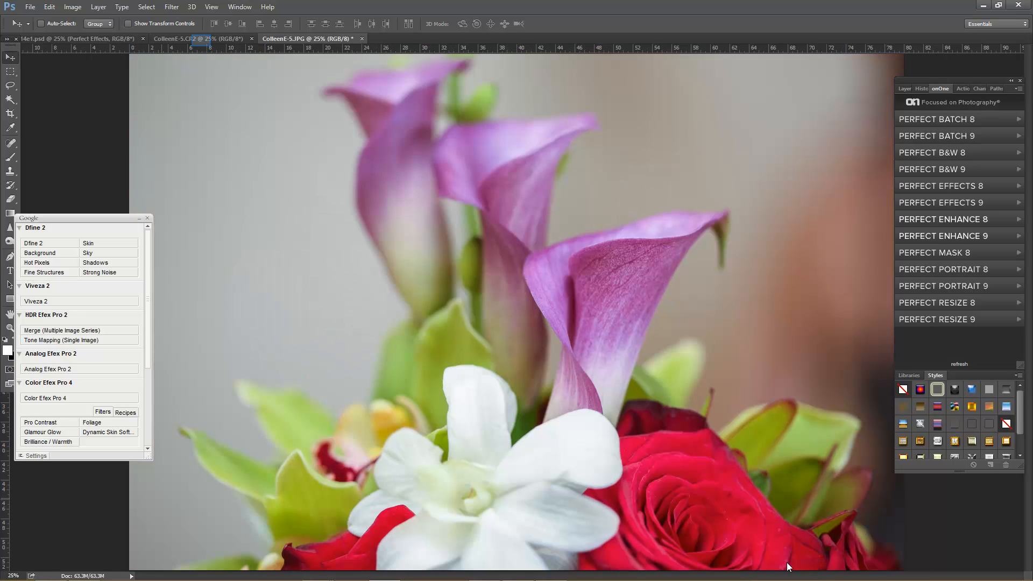
Compare the filtered JPG with the CR2 document, ending on the CR2
click(203, 40)
click(276, 36)
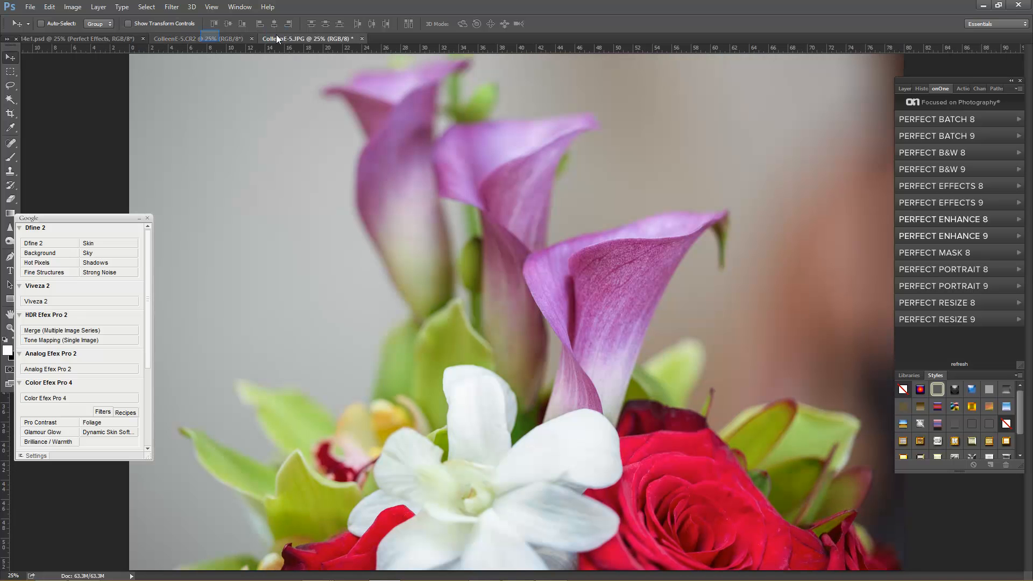
click(211, 40)
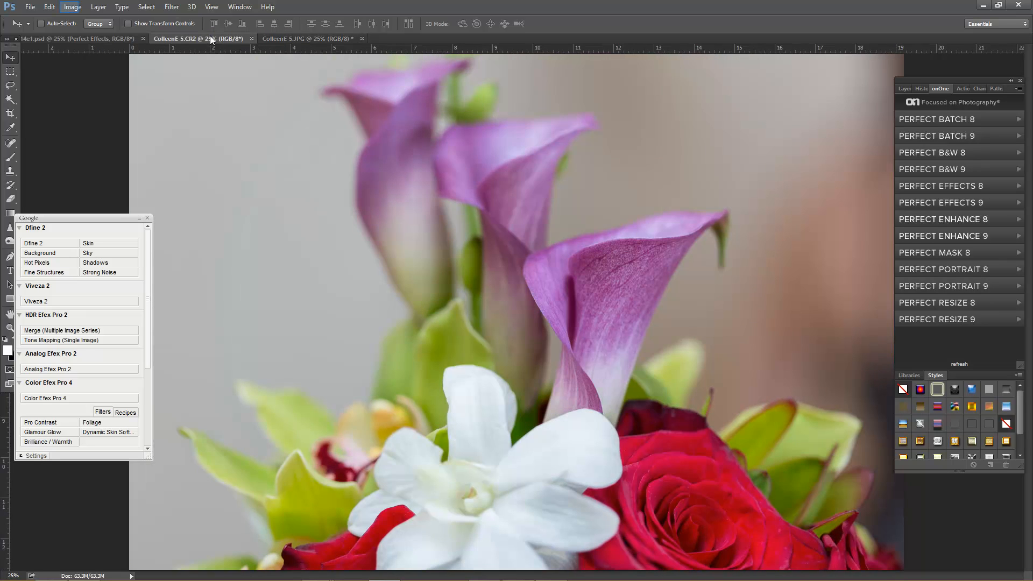
Check the pixel dimensions and resolution of the ColleenE-5.CR2 document
click(71, 11)
click(88, 84)
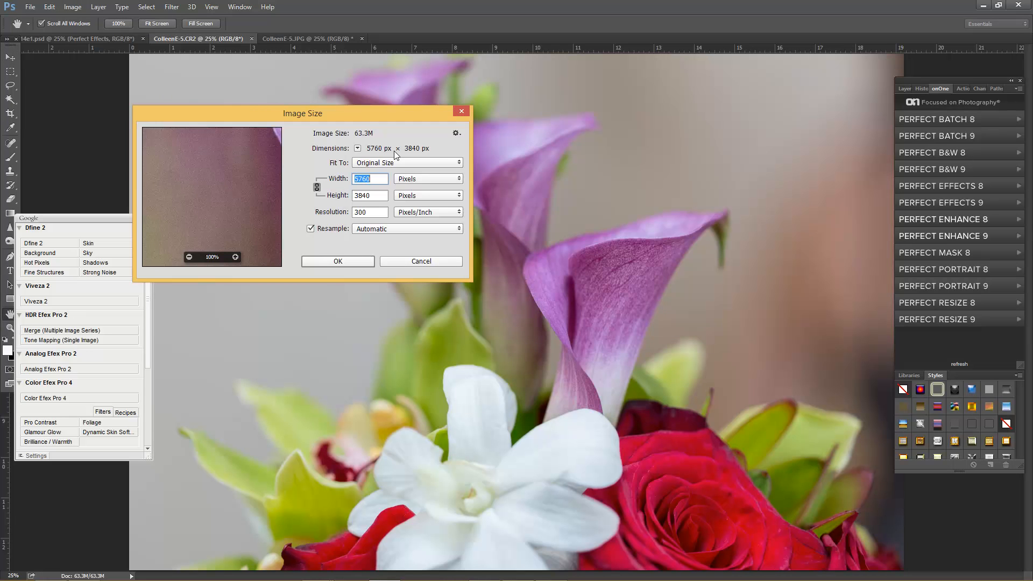
click(347, 260)
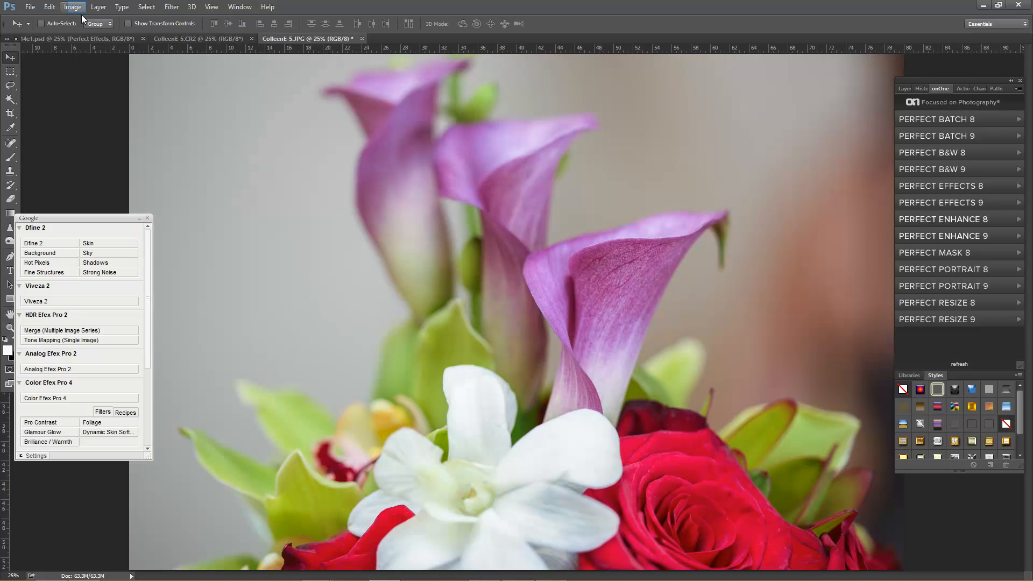
Check the pixel dimensions and resolution of the ColleenE-5.JPG document
click(79, 10)
click(86, 86)
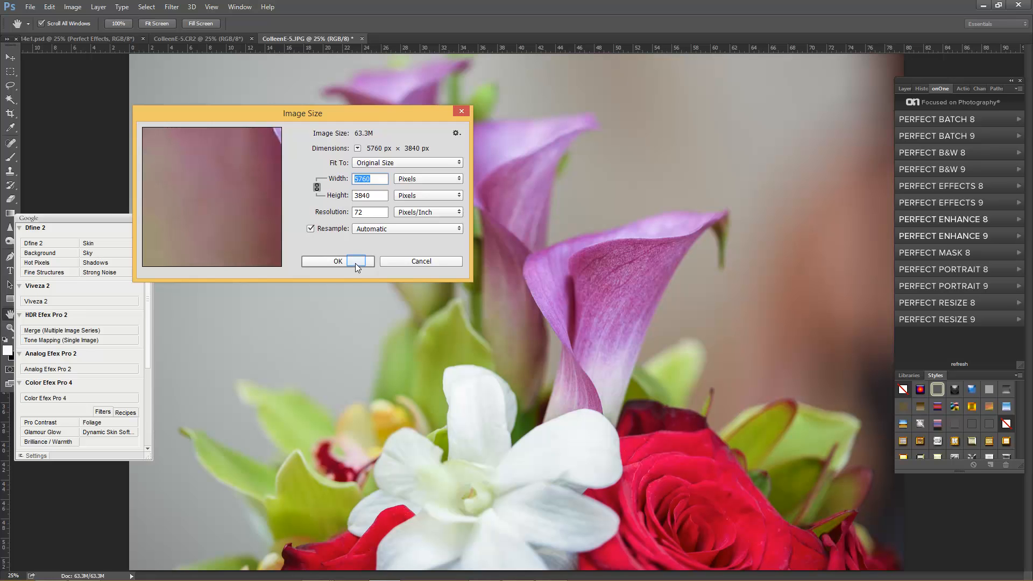
click(356, 260)
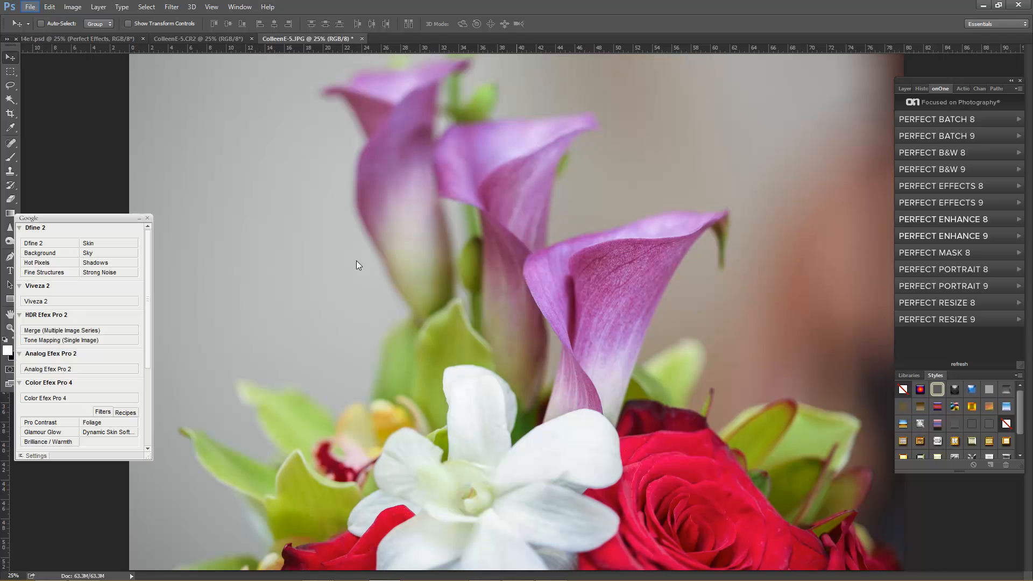
click(139, 215)
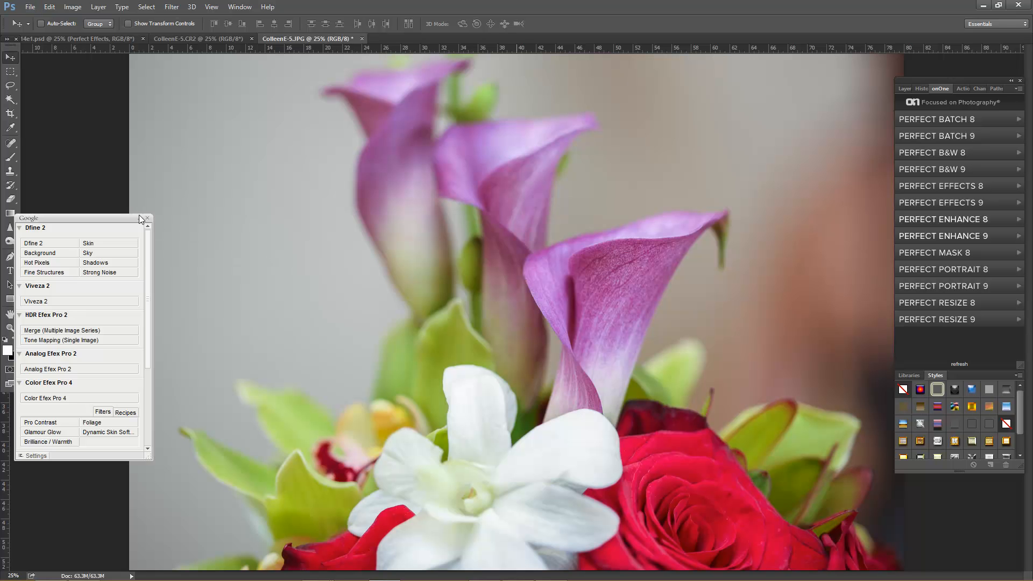
click(30, 7)
click(65, 43)
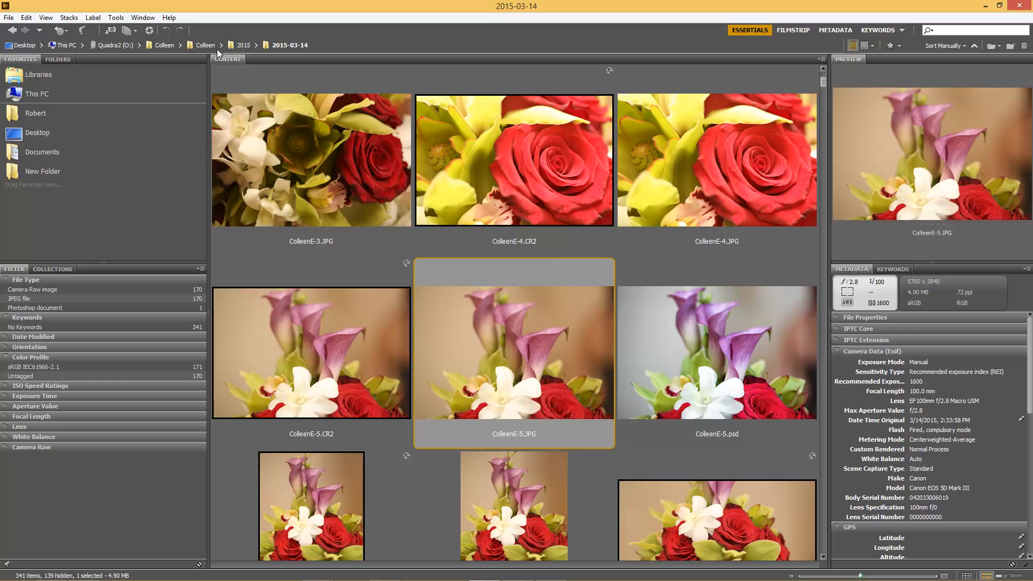
scroll(563, 414, down, 5)
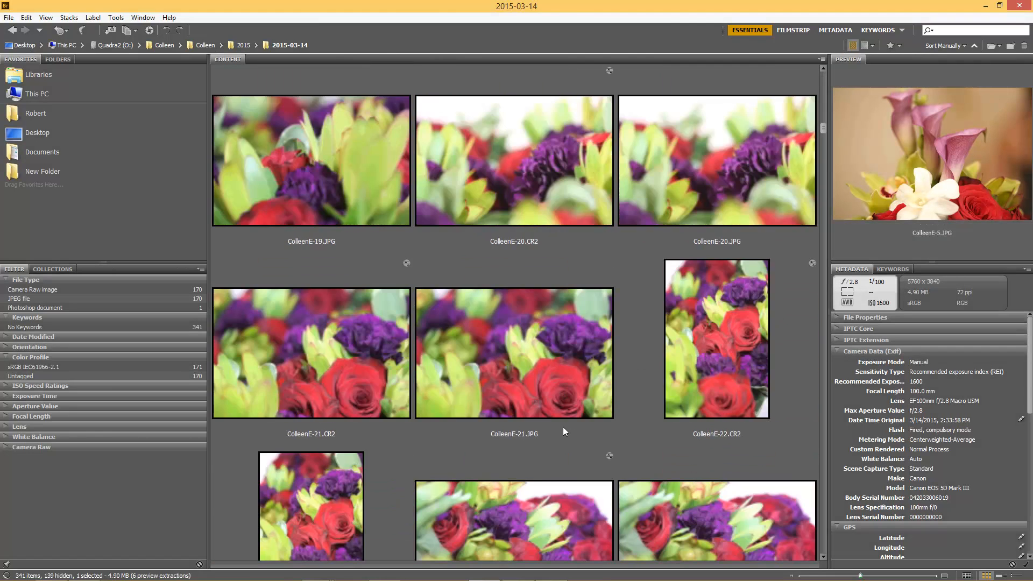
click(459, 92)
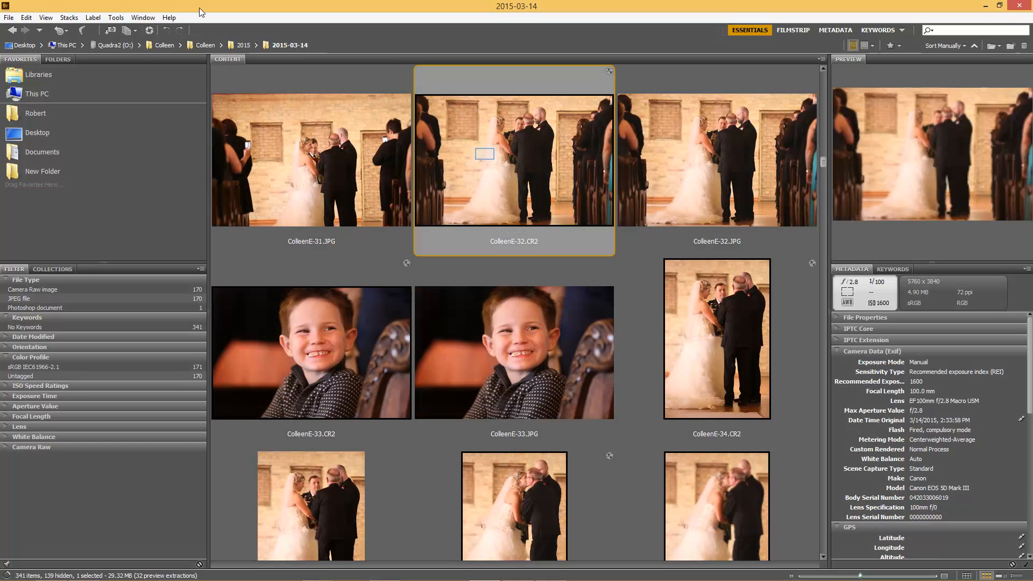
double_click(485, 154)
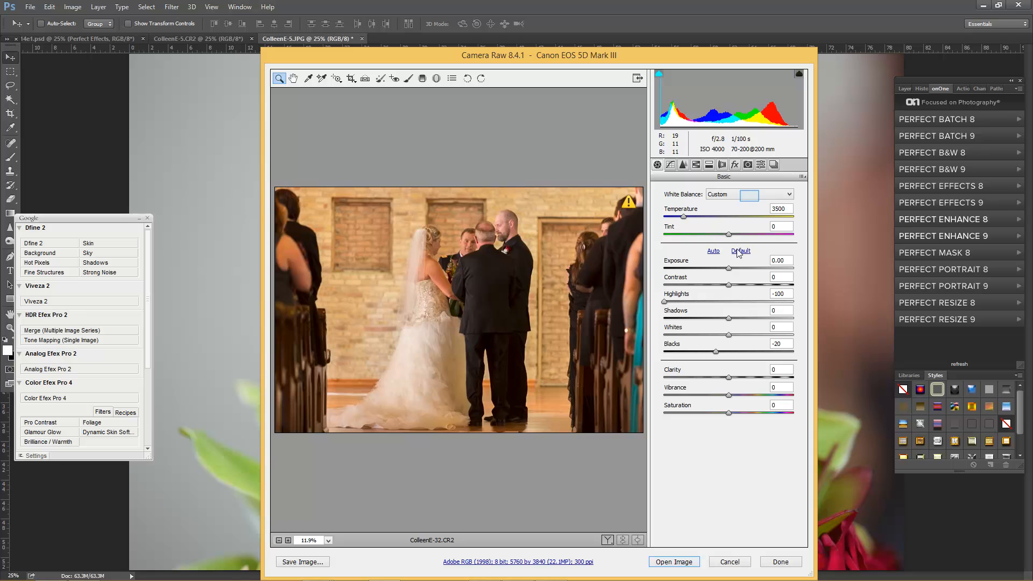
click(745, 196)
click(740, 205)
key(i)
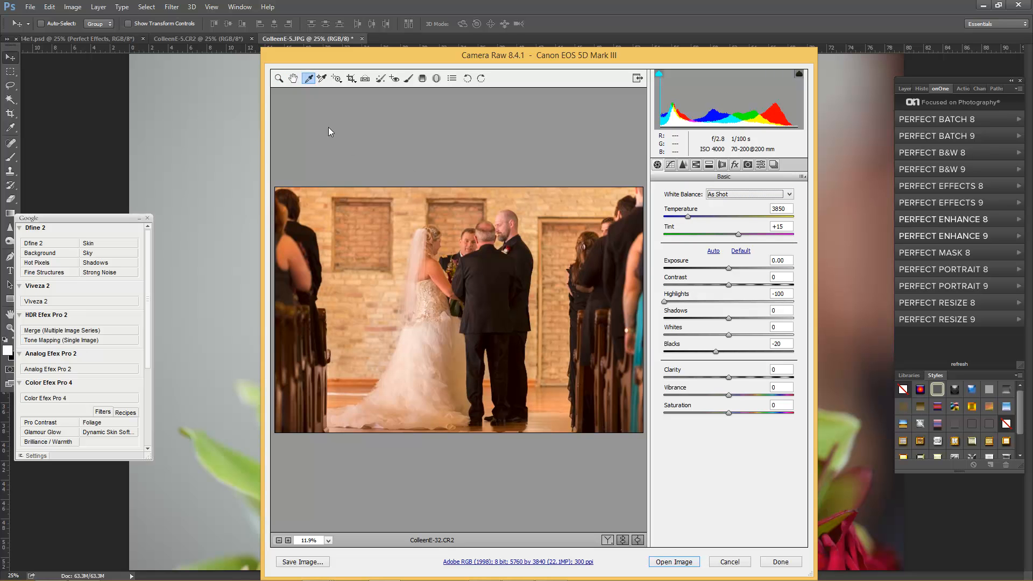
click(729, 562)
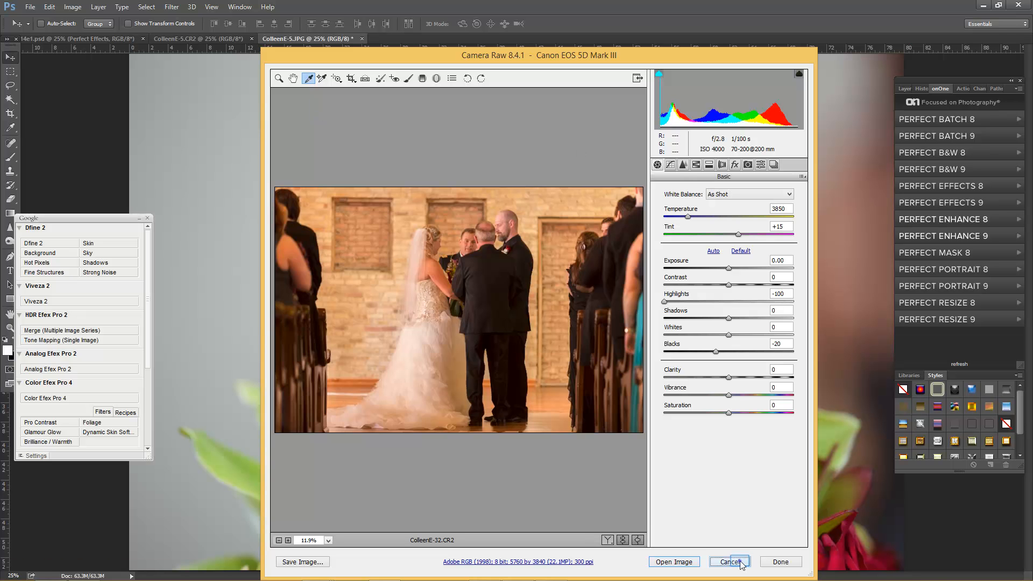
mouse_move(518, 571)
click(485, 569)
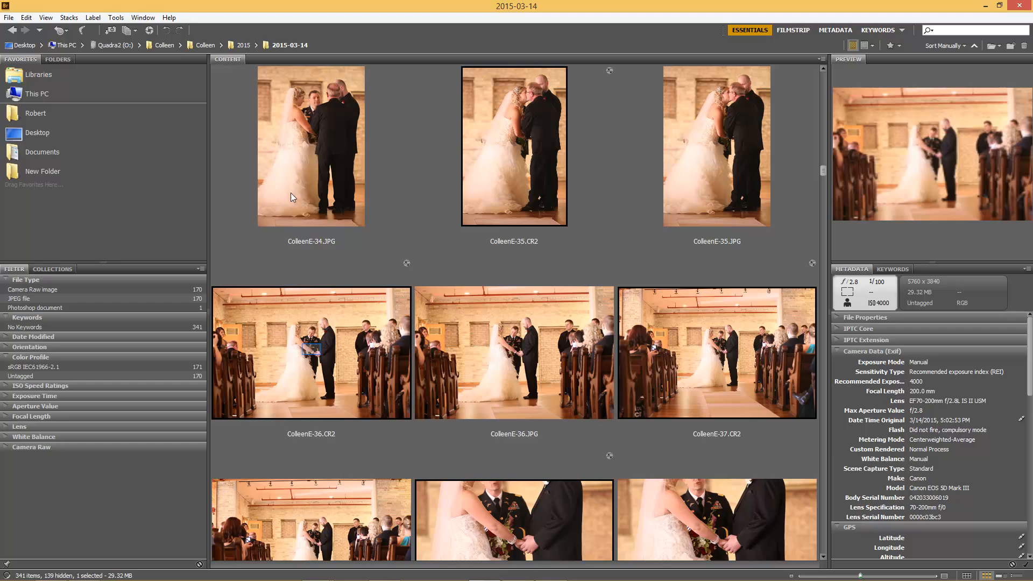
double_click(313, 354)
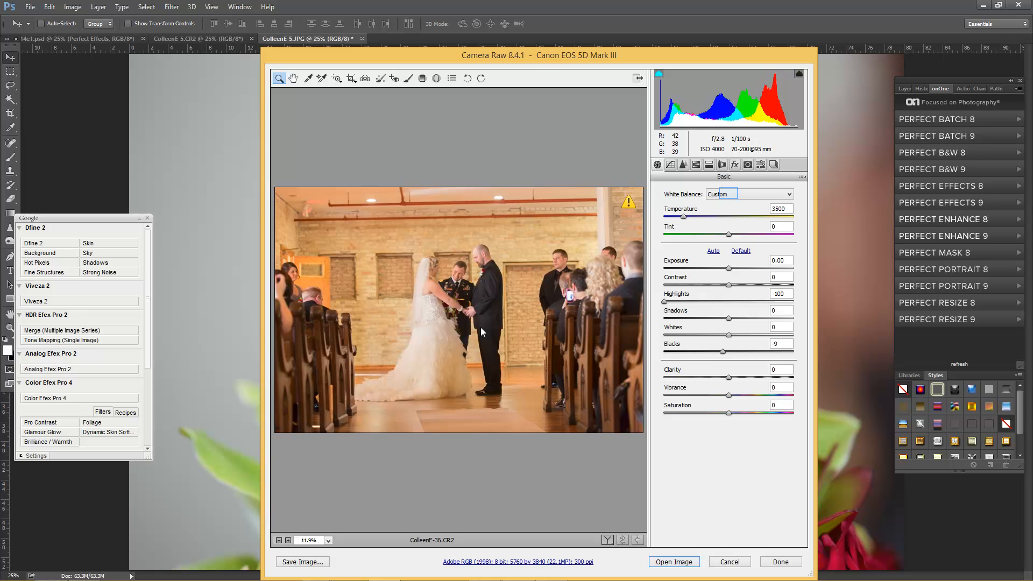
Reset the white balance to As Shot, then neutralise the colour cast by sampling the white column with the White Balance tool
click(722, 194)
click(722, 204)
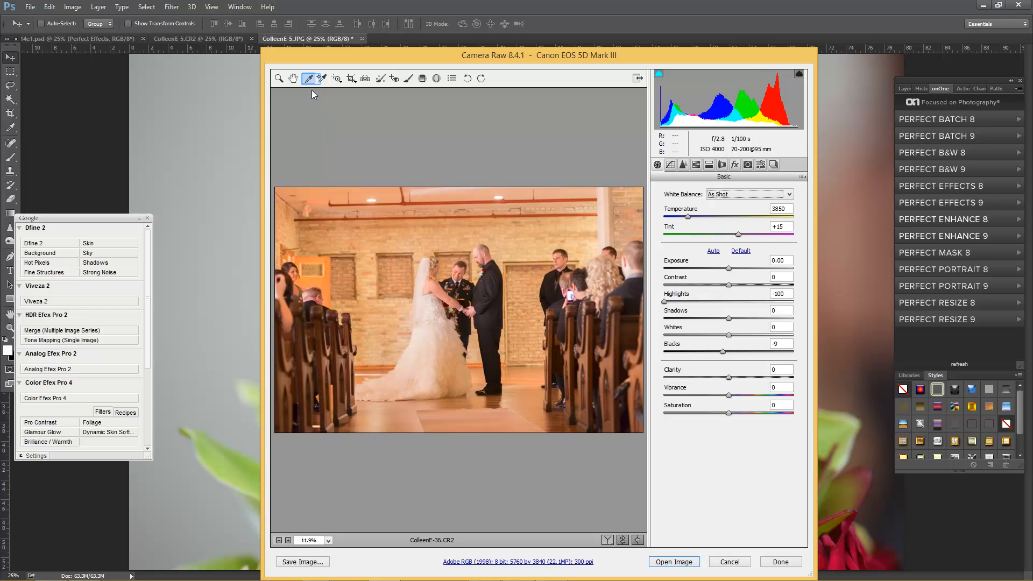
click(603, 214)
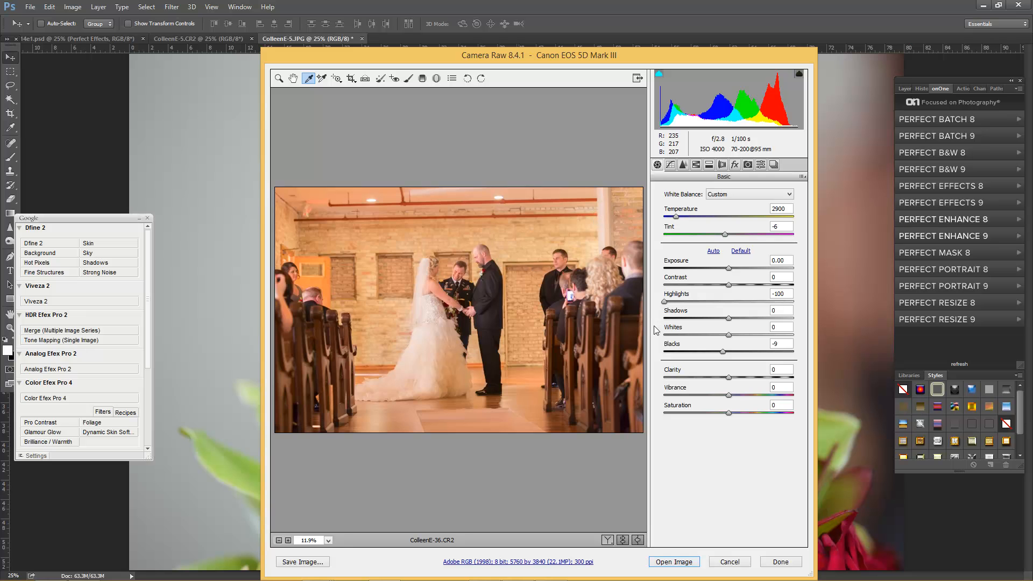
Set Exposure to -0.30, Blacks to -30 and Vibrance to +17, and open the corrected photo in Photoshop
click(726, 267)
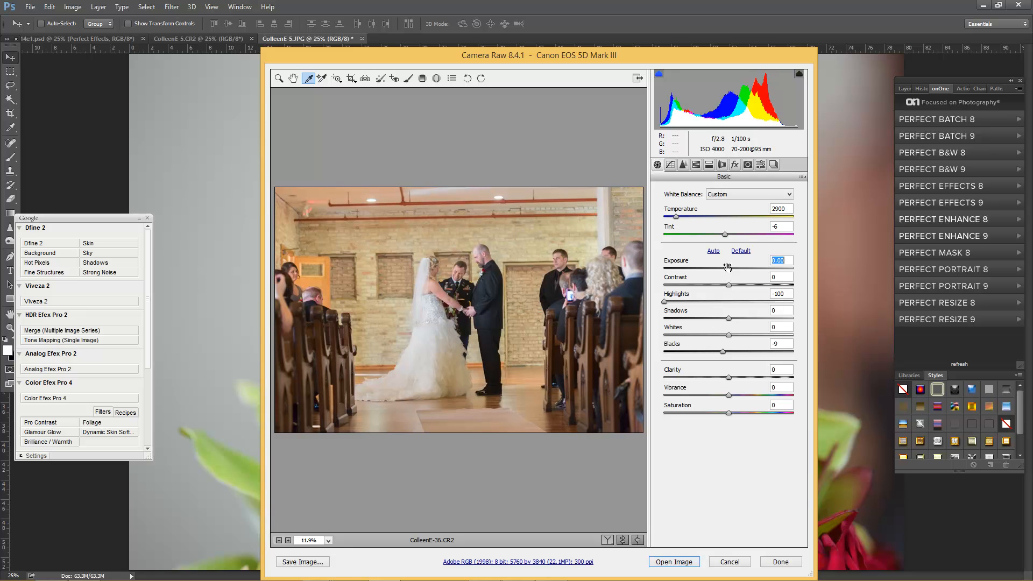
click(708, 351)
click(738, 394)
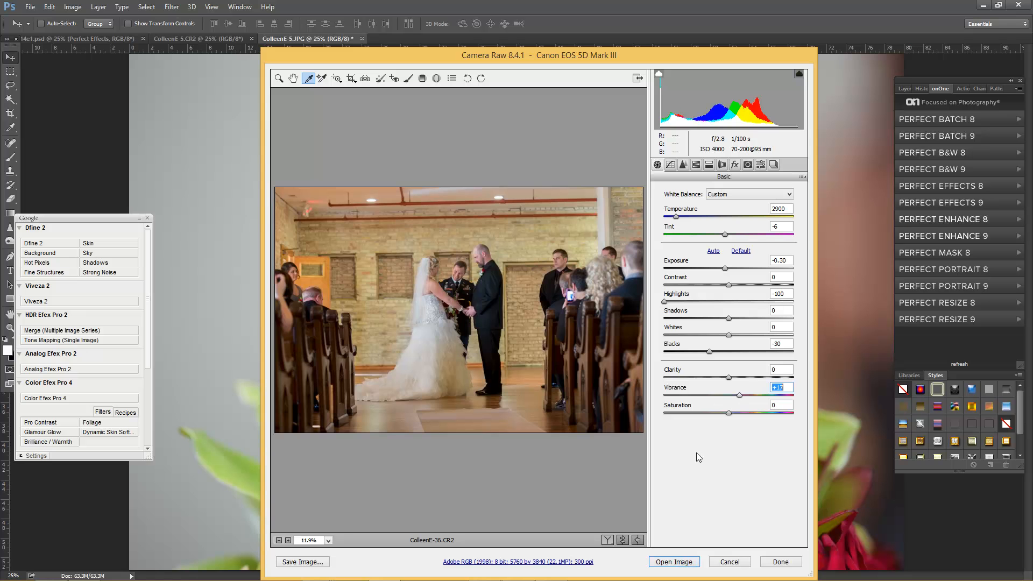
click(690, 566)
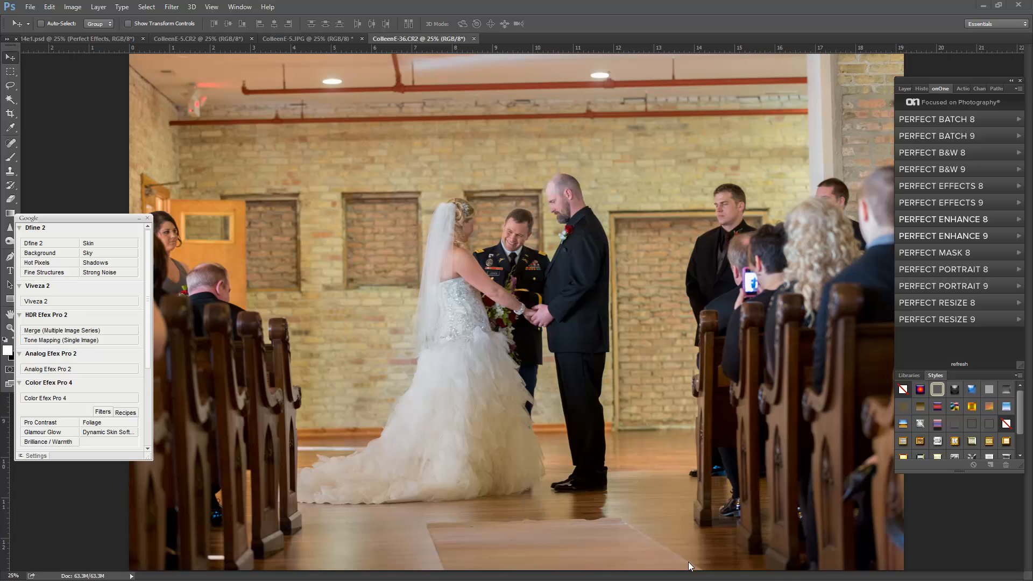